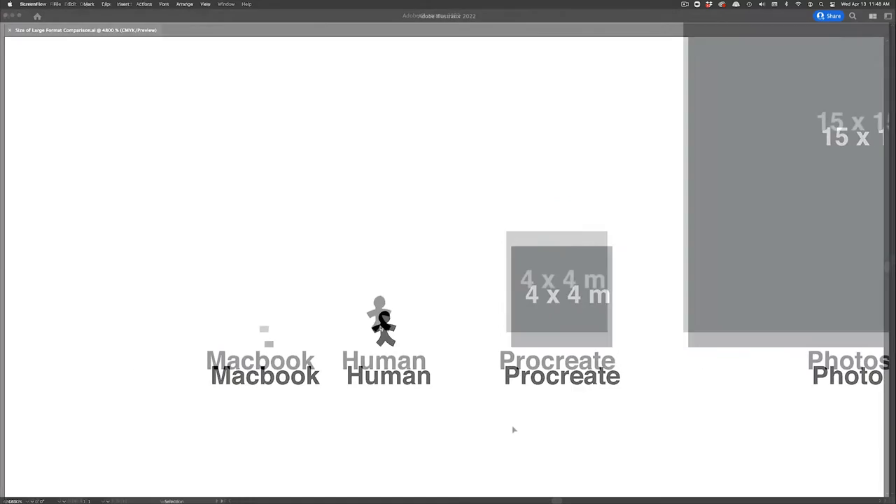
- Pan and zoom the Illustrator artwork to show the 50 DPI heading and the 15 x 15 m Photoshop square
drag(512, 428, 352, 420)
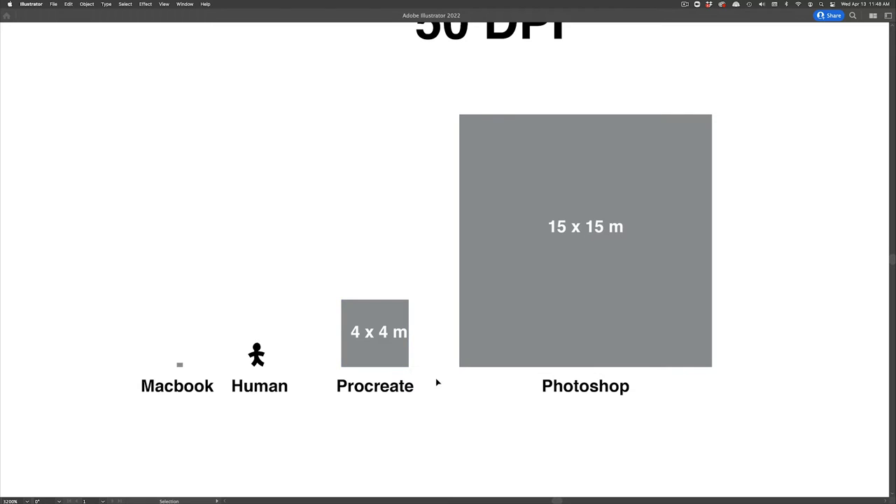
drag(441, 385, 396, 400)
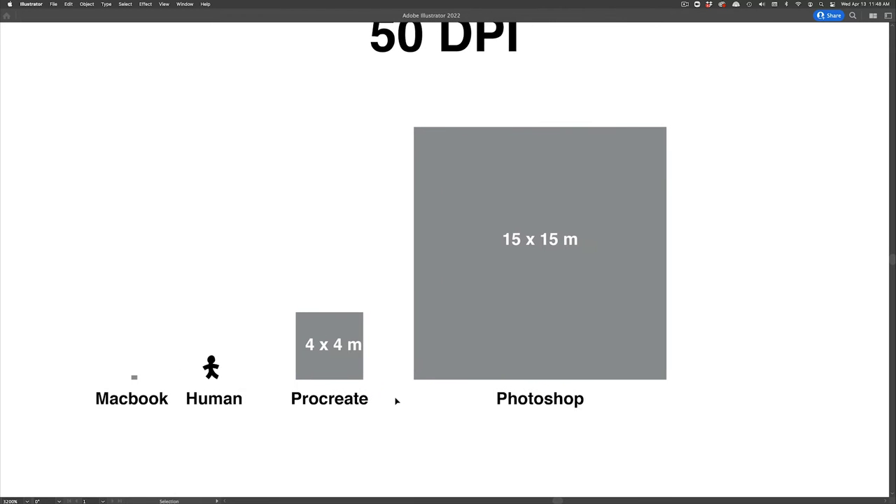
scroll(397, 396, down, 1)
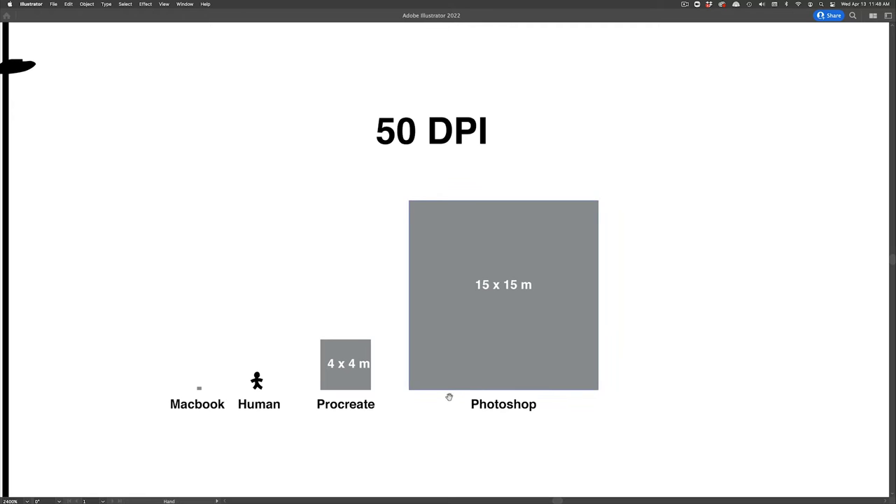
drag(448, 396, 441, 420)
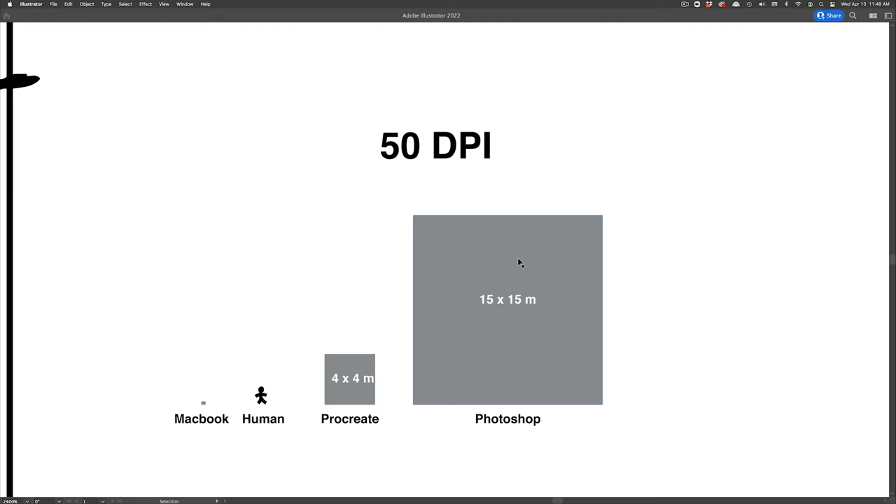
drag(518, 263, 577, 234)
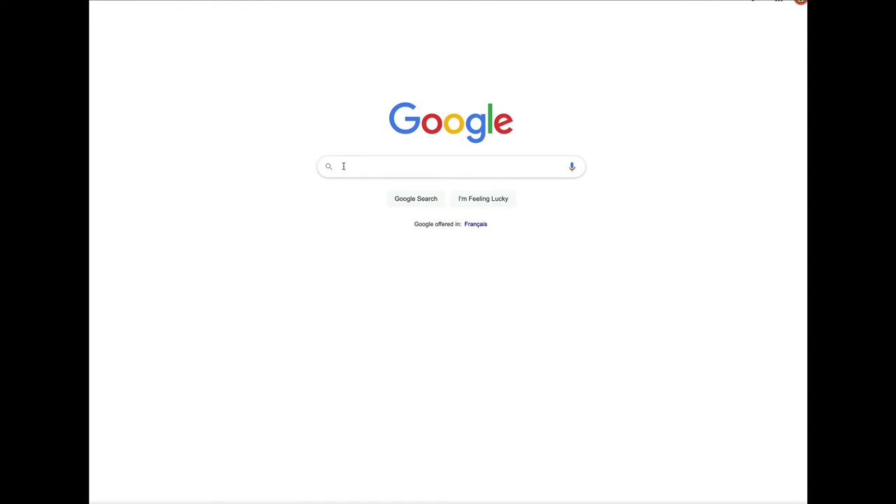
- Search Google for 'largest dimensions in procreate' and scroll through the results
click(343, 166)
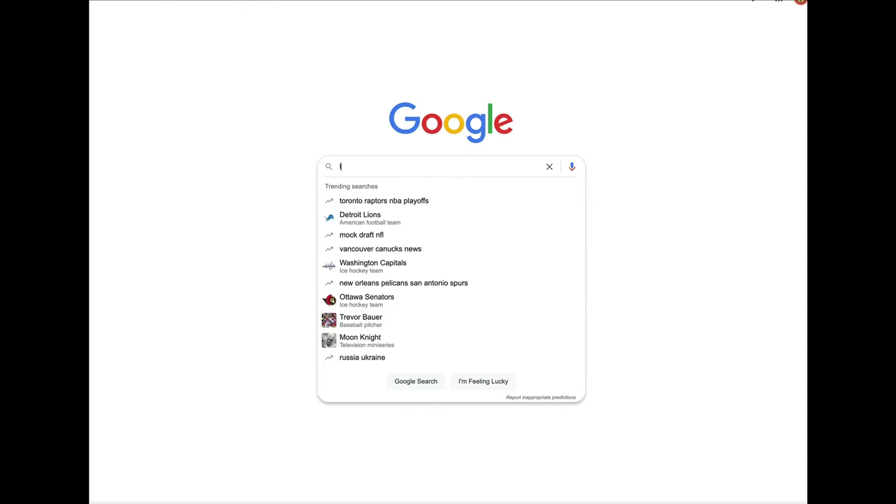
text(largest dimensions in procreate)
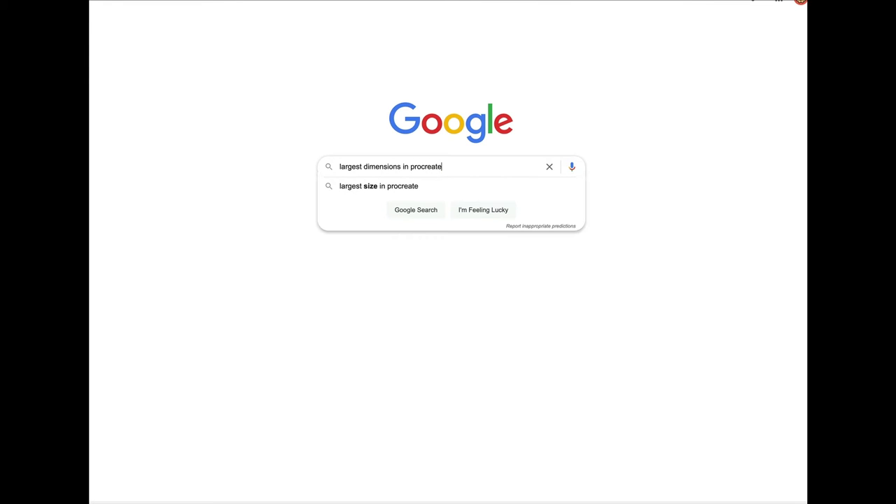
key(Return)
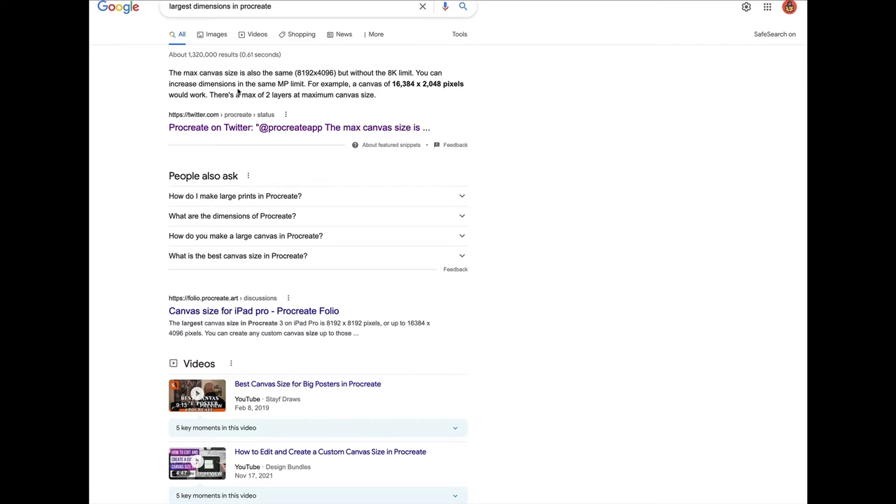
scroll(343, 87, down, 1)
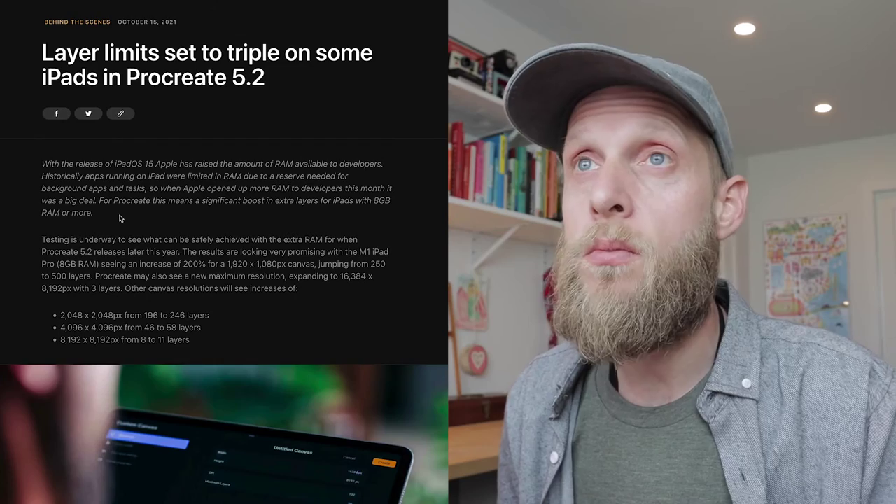
- Scroll the Procreate 5.2 article and highlight the '8,192 x 8,192px' canvas and '8 to 11' layer figures
scroll(201, 203, down, 4)
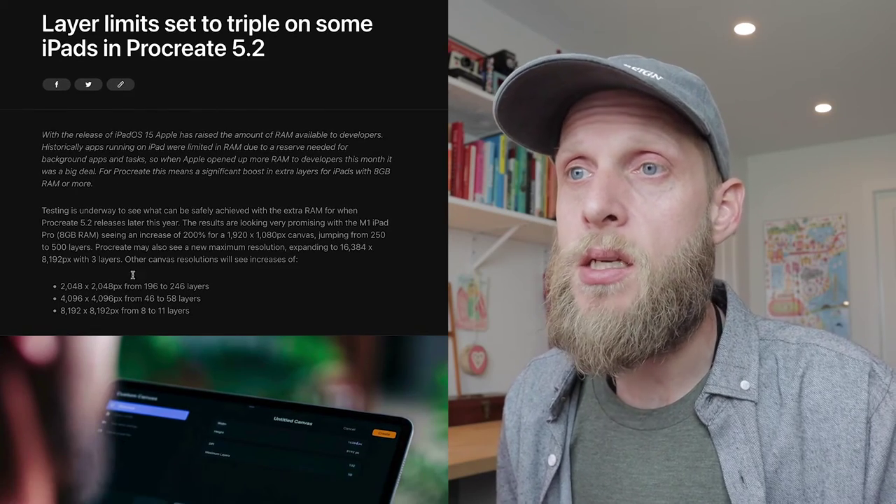
scroll(63, 301, down, 1)
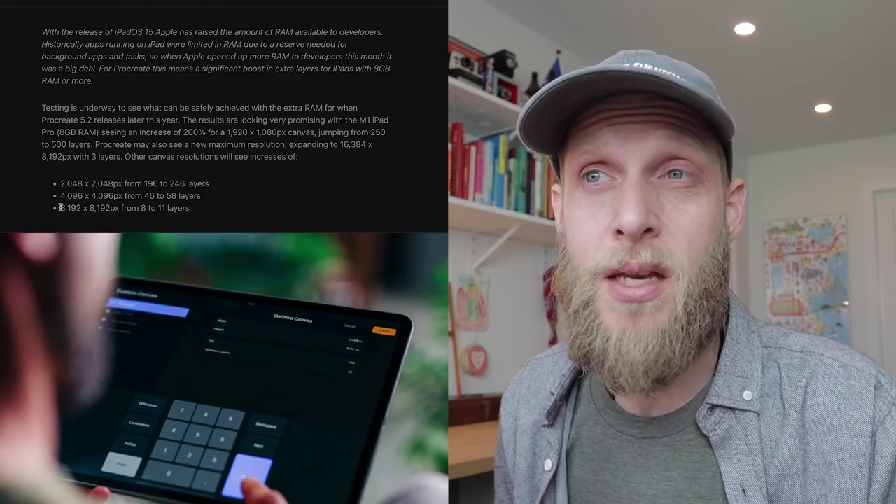
drag(59, 207, 123, 207)
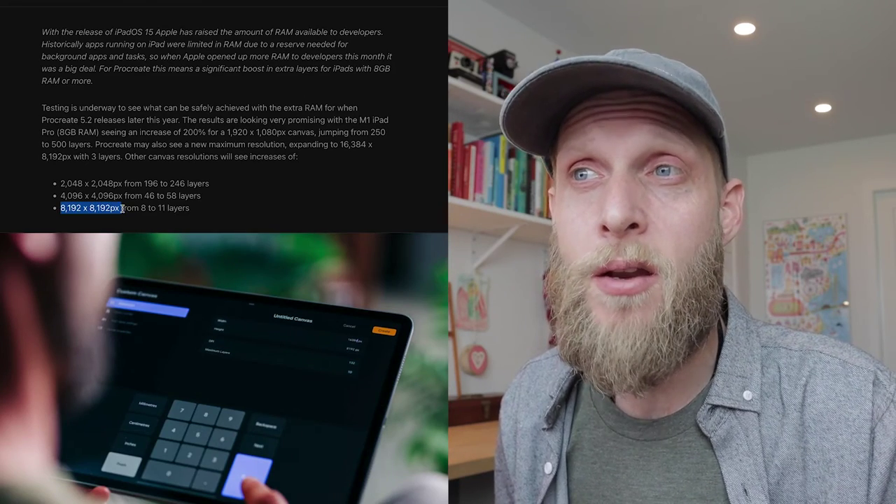
click(140, 208)
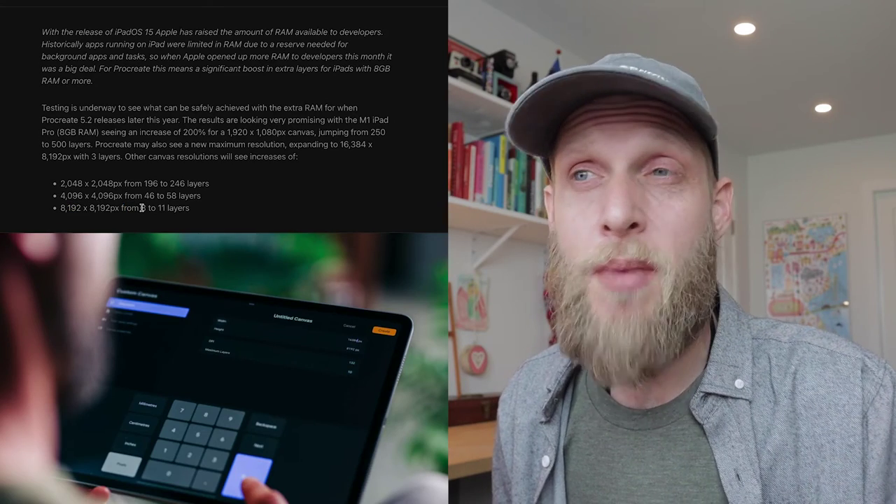
drag(142, 208, 167, 208)
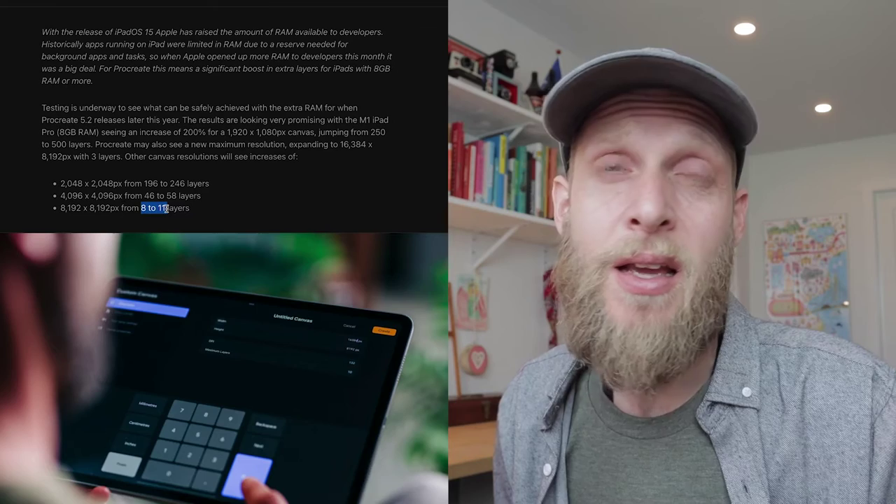
click(208, 206)
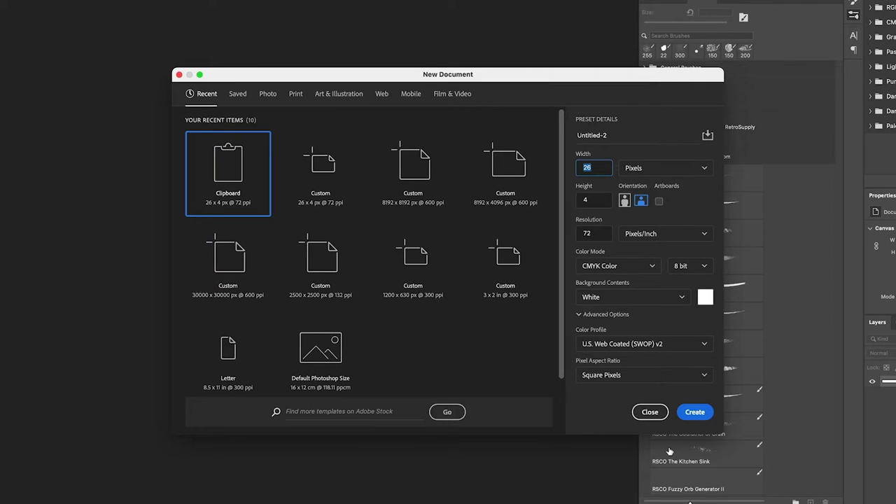
- Create a new document with width and height 8192 px, keeping 72 ppi resolution
text(8)
key(Tab)
key(Tab)
text(8192)
key(Tab)
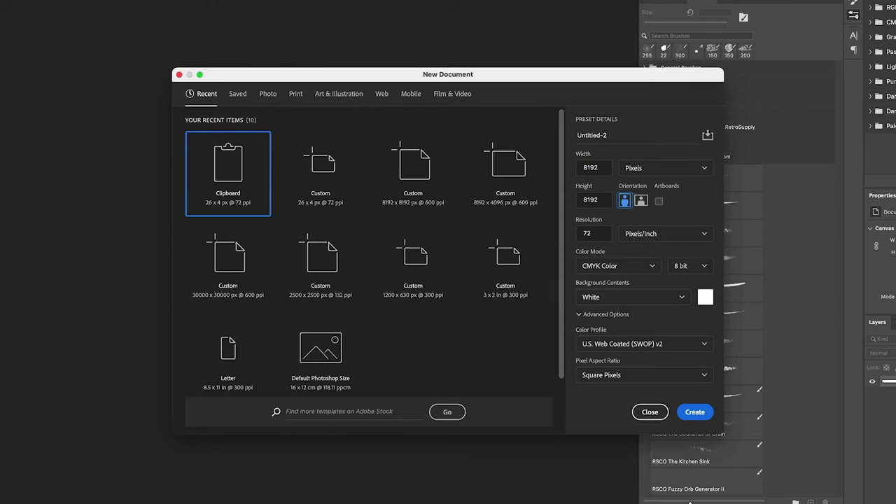
click(595, 231)
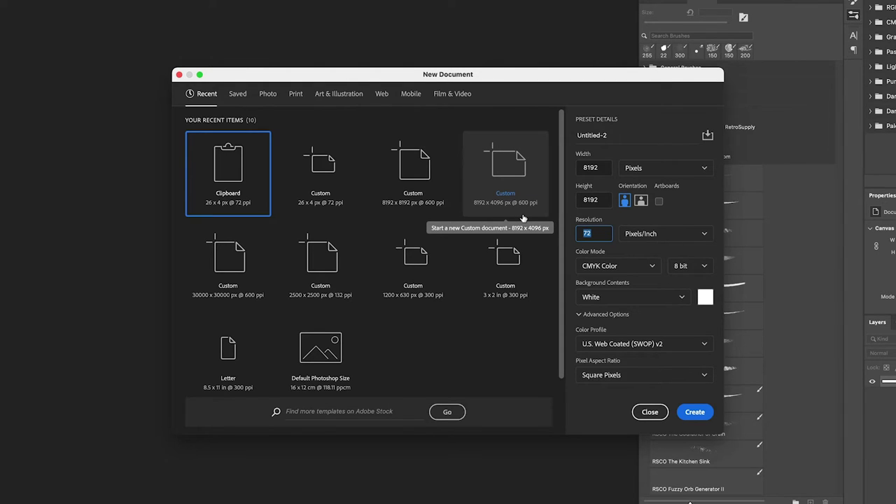
click(695, 412)
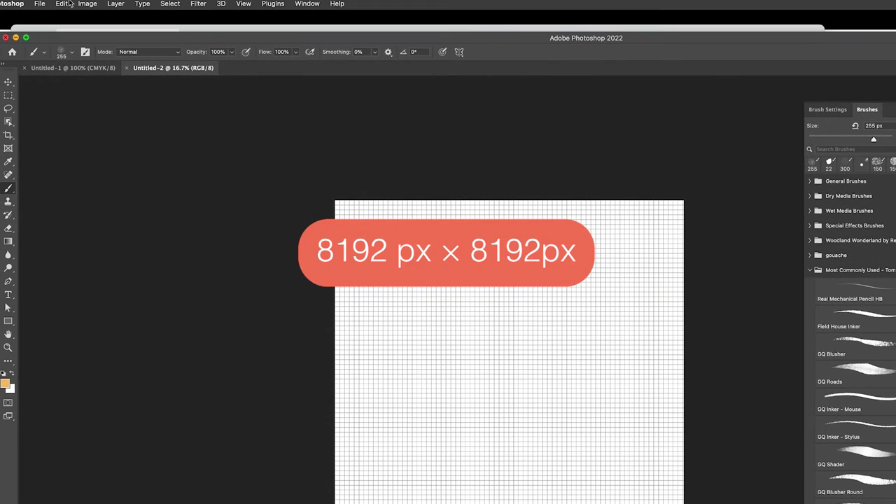
- Open Image > Image Size for the 8192 x 8192 px canvas and reposition the dialog
click(86, 4)
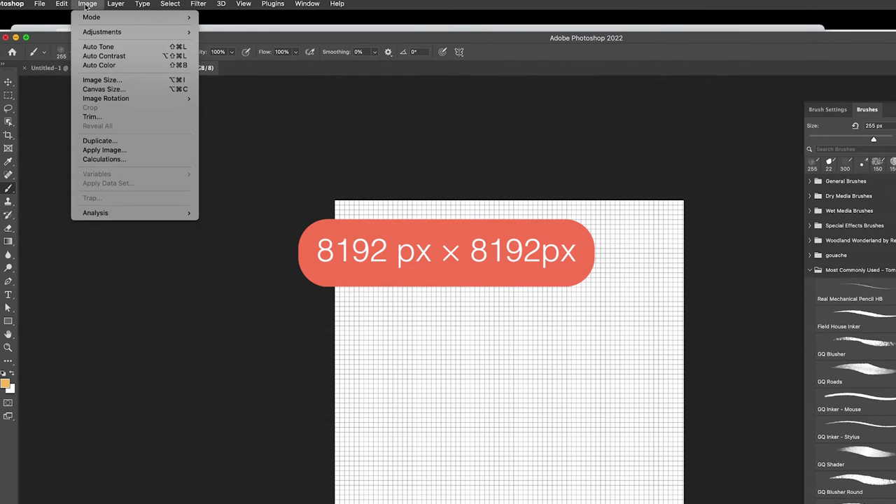
click(121, 84)
drag(520, 249, 509, 213)
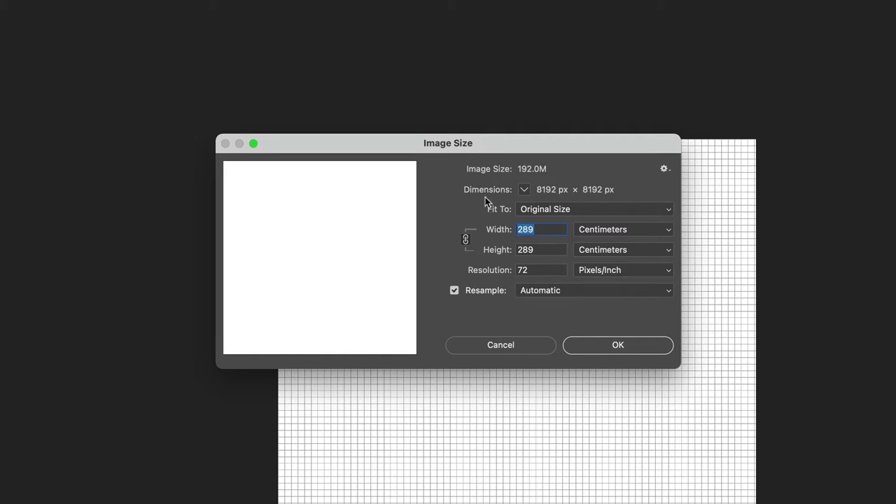
- With resampling turned off, set the print width to 444 cm
drag(483, 149, 480, 157)
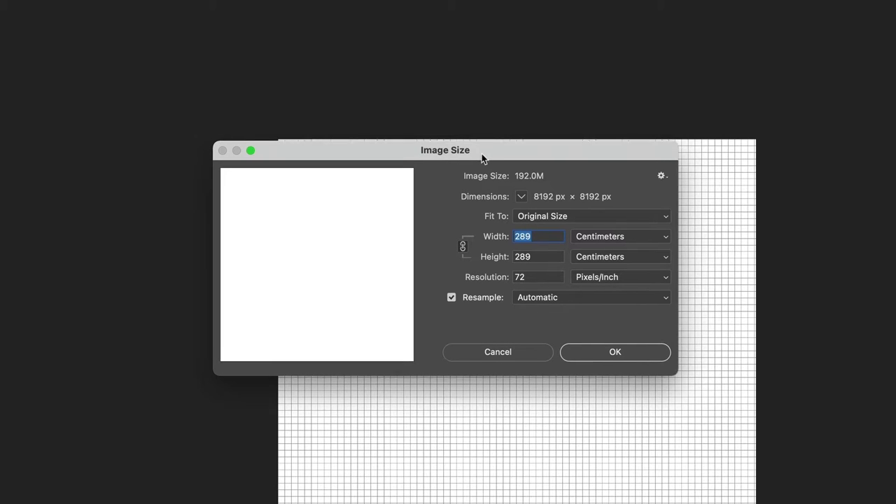
click(479, 300)
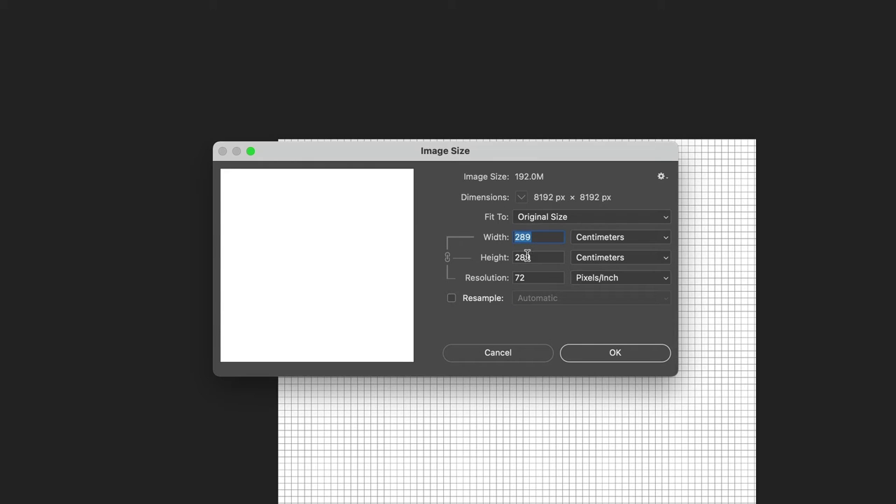
text(444)
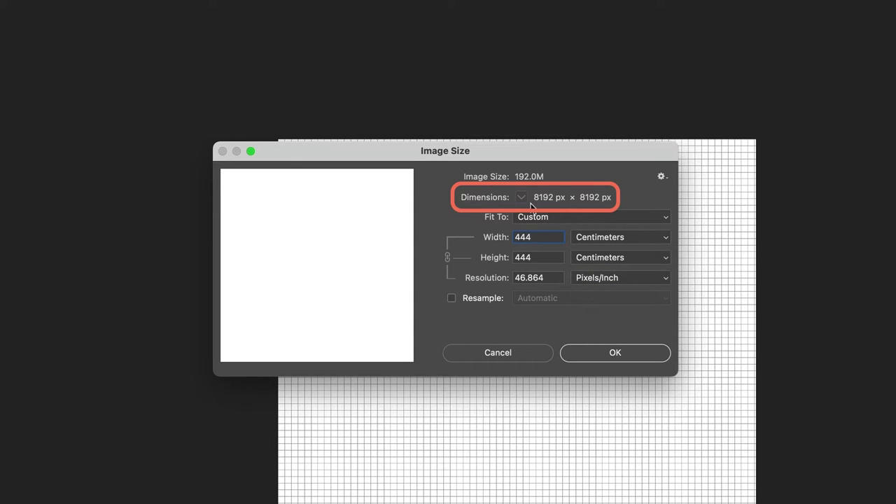
- Turn resampling back on and step the width down to 440 cm
click(490, 300)
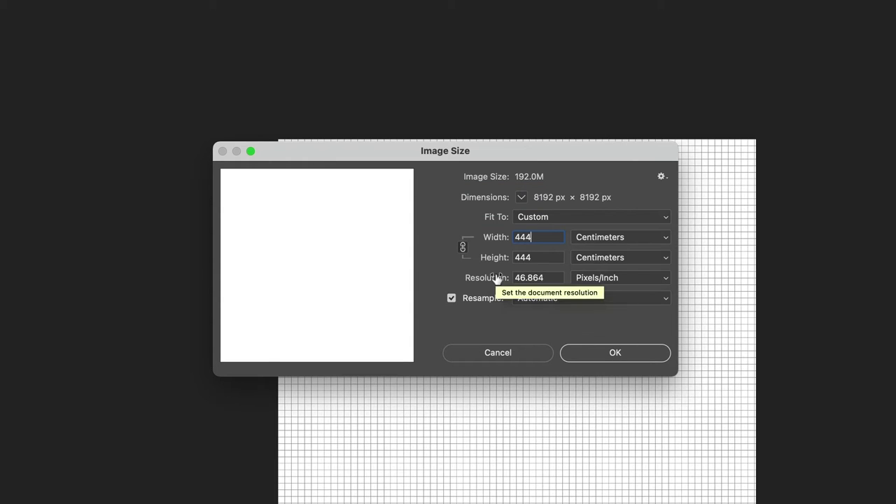
key(Down)
key(Down)
key(Down)
key(Down)
key(Up)
key(Up)
key(Up)
key(Down)
key(Down)
key(Down)
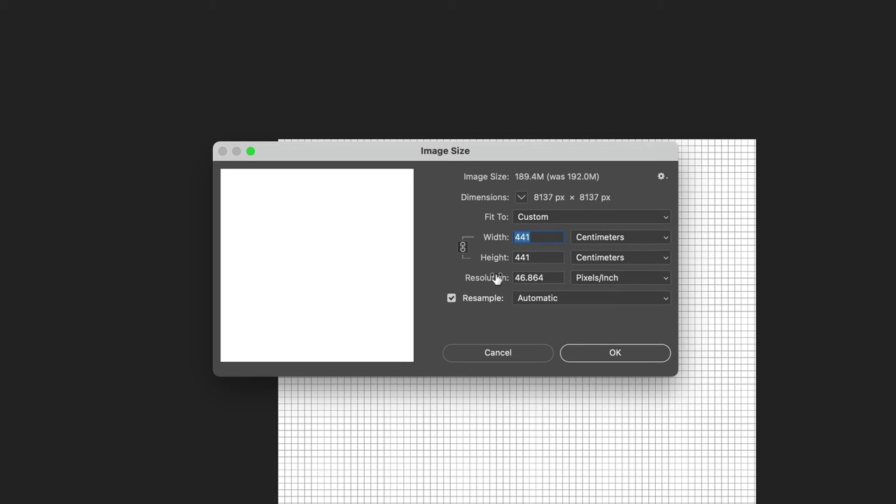